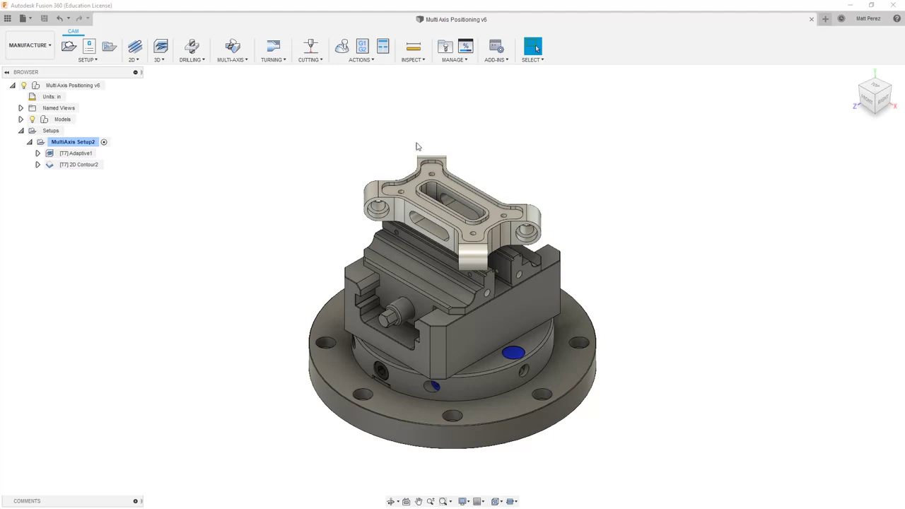
# Start a drilling operation on the part, then discard it
pyautogui.scroll(5, 468, 175)
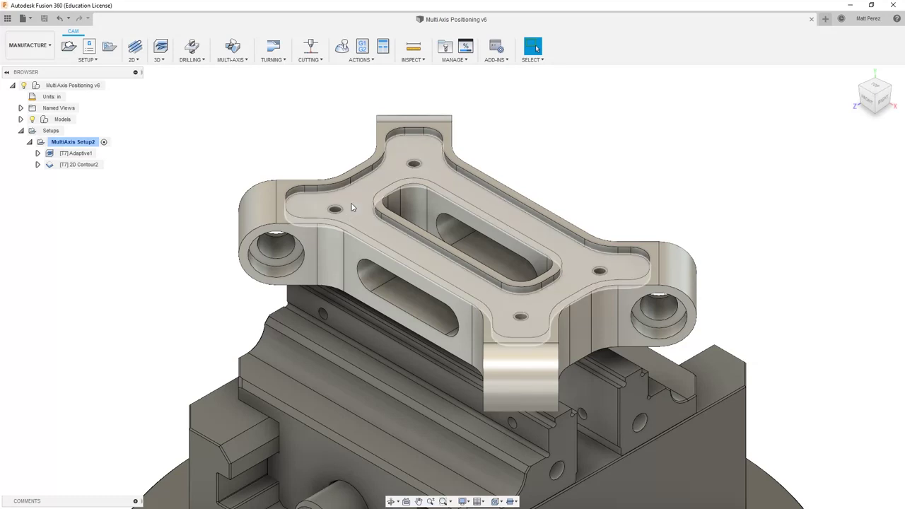
pyautogui.click(192, 50)
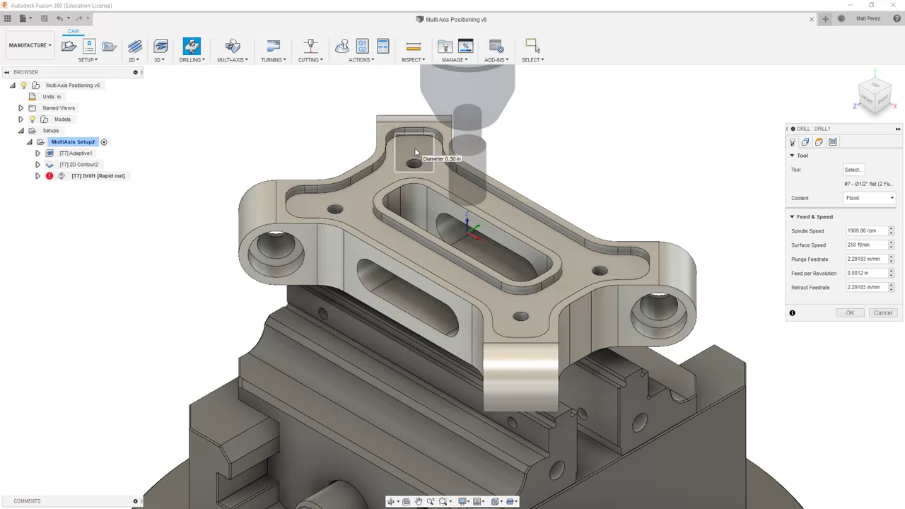
pyautogui.click(882, 313)
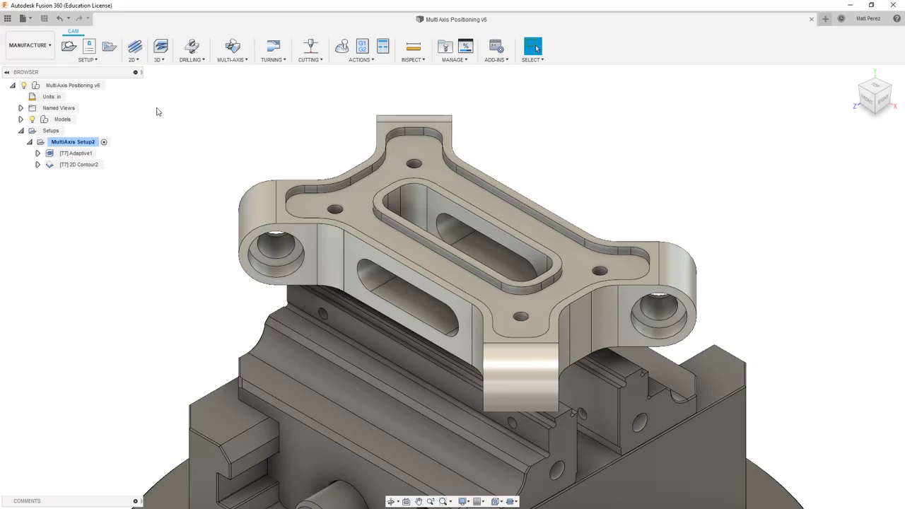
# Begin a 2D Pocket on the part's top face and bring up its cutter selection
pyautogui.click(140, 62)
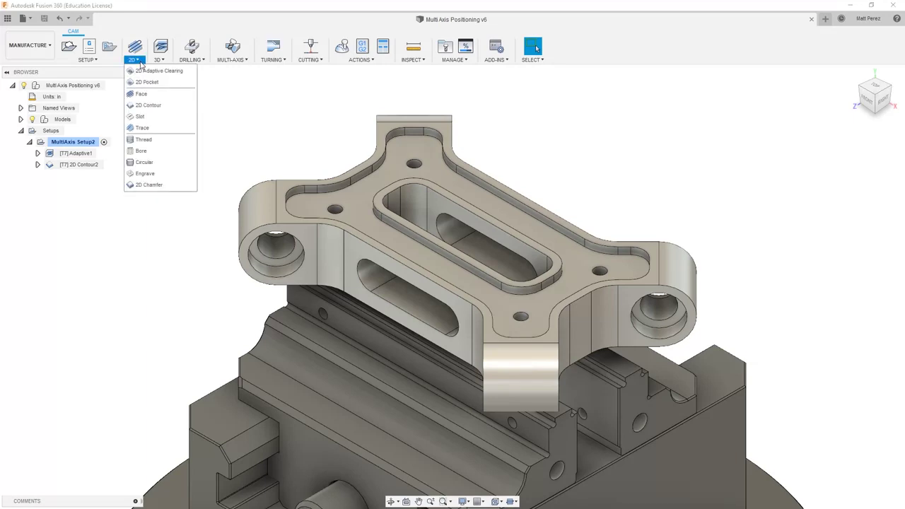
pyautogui.click(144, 84)
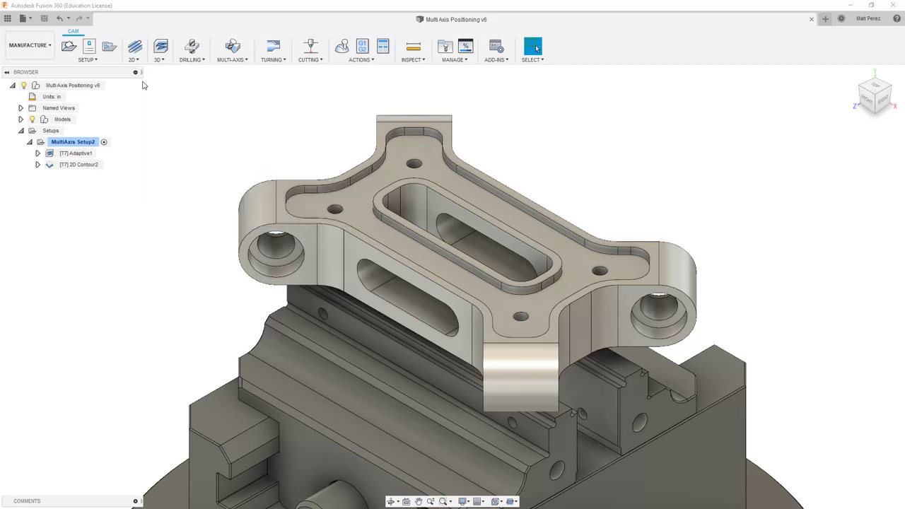
pyautogui.click(423, 175)
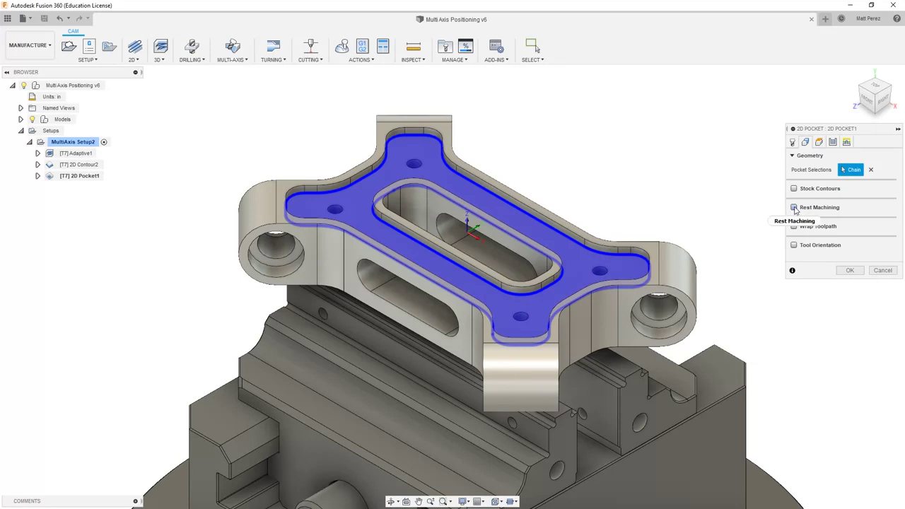
pyautogui.moveTo(796, 209)
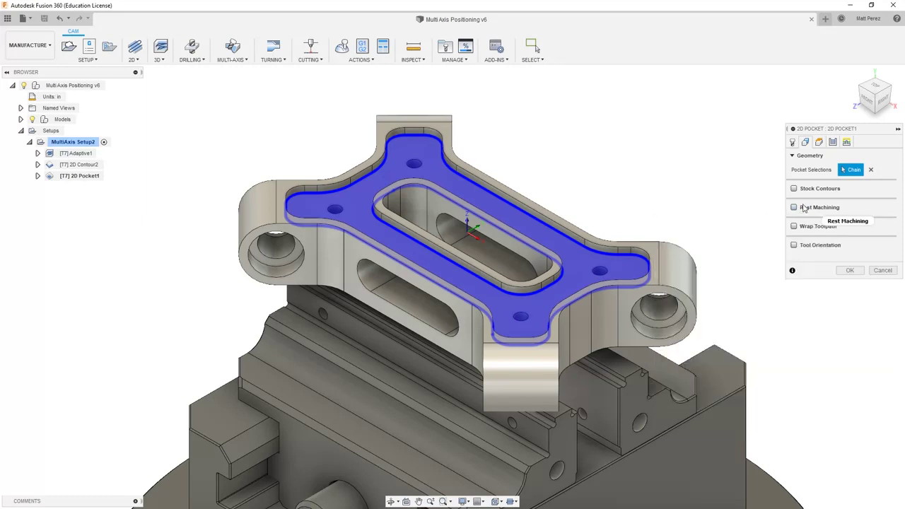
pyautogui.click(795, 143)
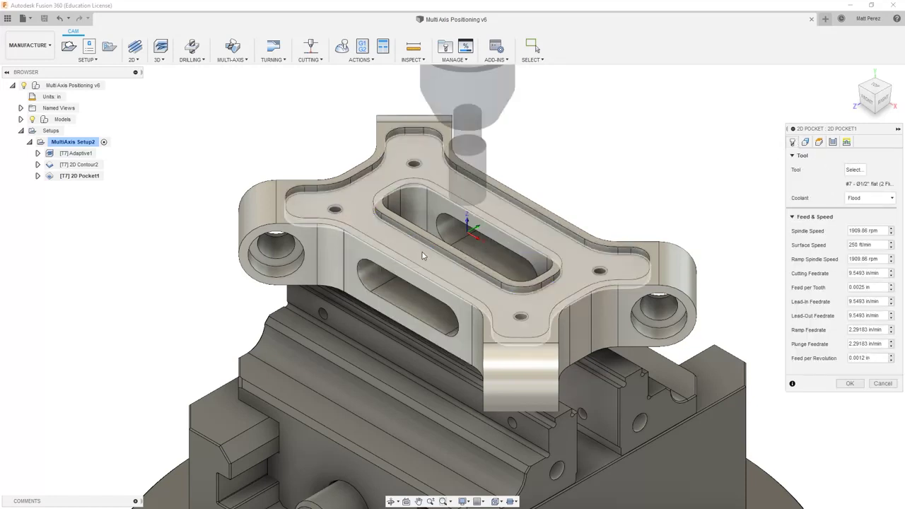
pyautogui.click(854, 169)
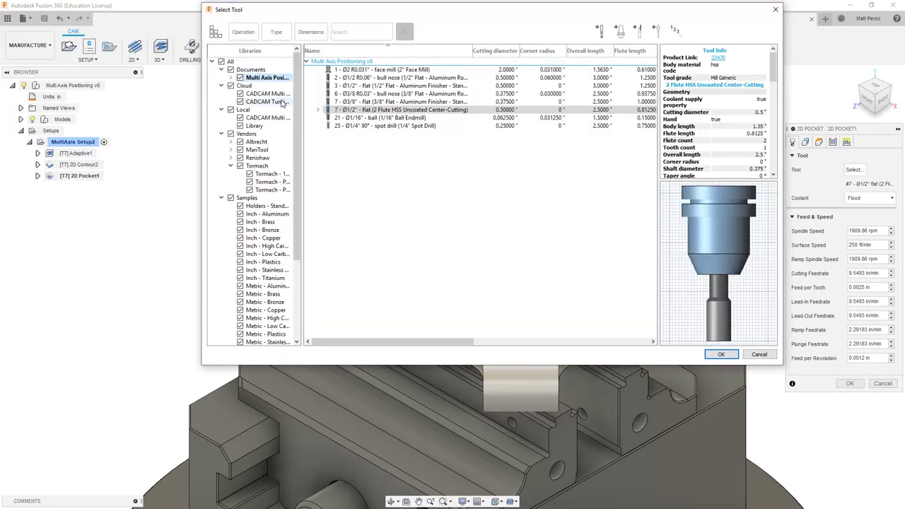
# Choose tool #6, the Ø3/8" flat end mill from the CADCAM Multi Axis Tool Library
pyautogui.click(277, 93)
pyautogui.click(356, 121)
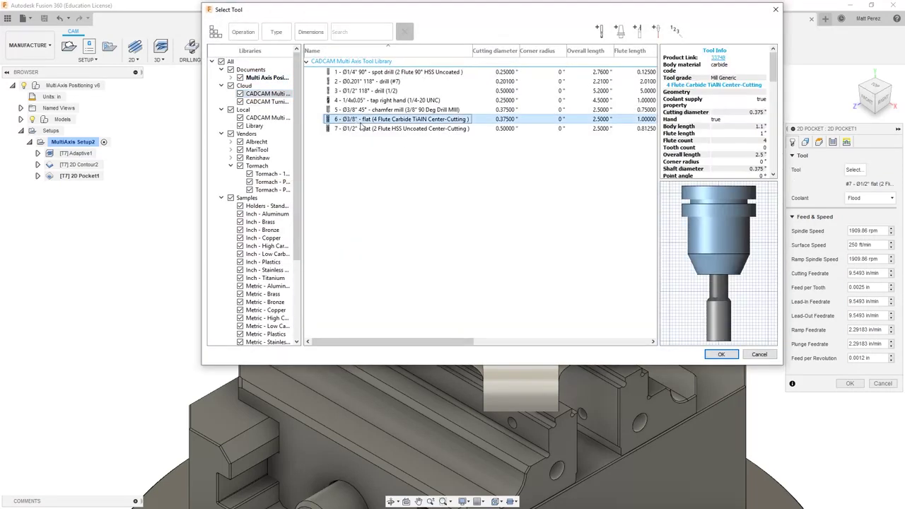
pyautogui.click(718, 355)
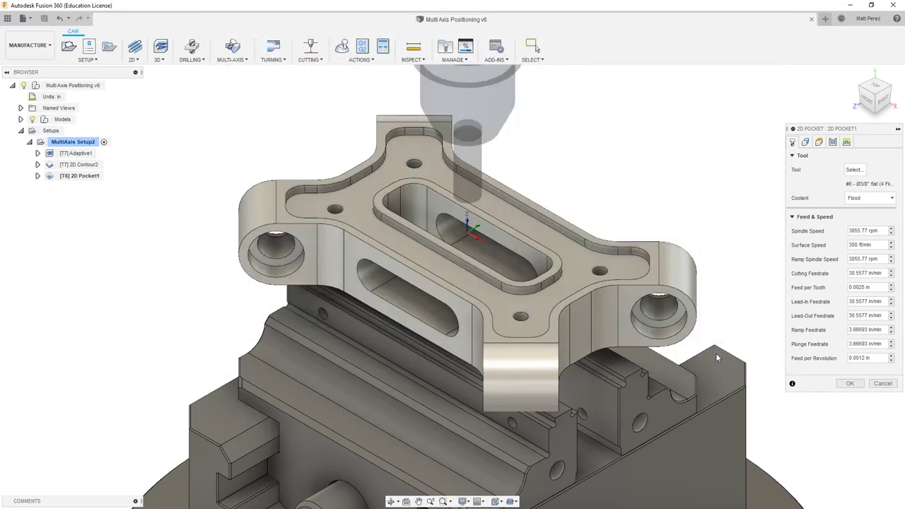
# Check 2D Pocket1's clearance, retract, feed and top heights, then go to its passes
pyautogui.click(821, 143)
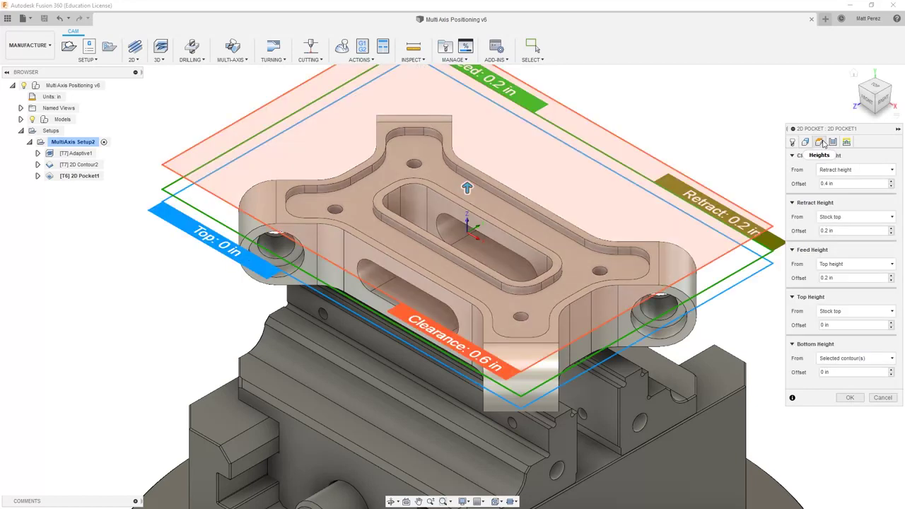
pyautogui.moveTo(851, 361)
pyautogui.click(833, 142)
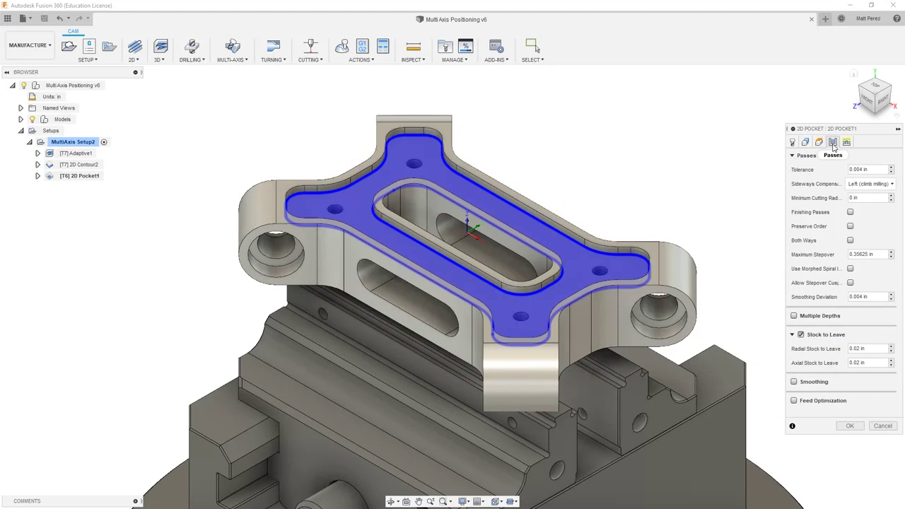
# Turn off Stock to Leave, enable Finishing Passes, and turn on Use Morphed Spiral Machining
pyautogui.click(802, 335)
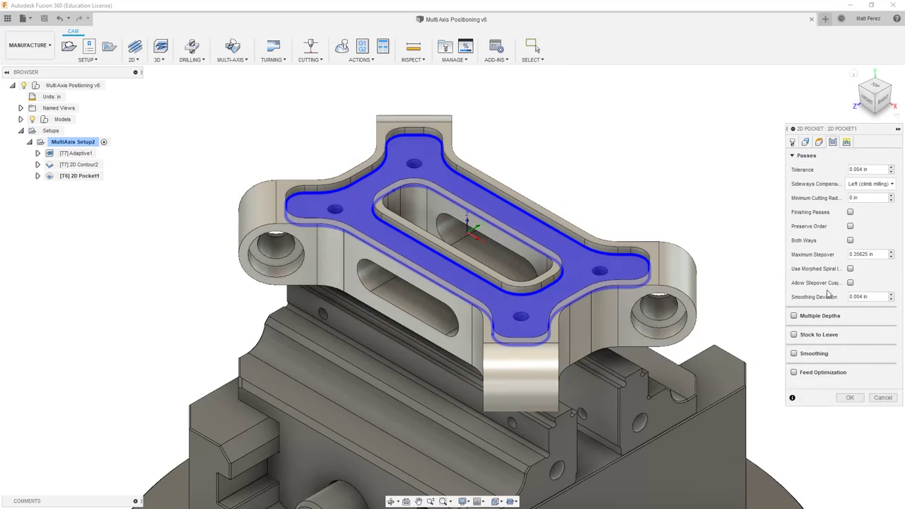
pyautogui.click(850, 212)
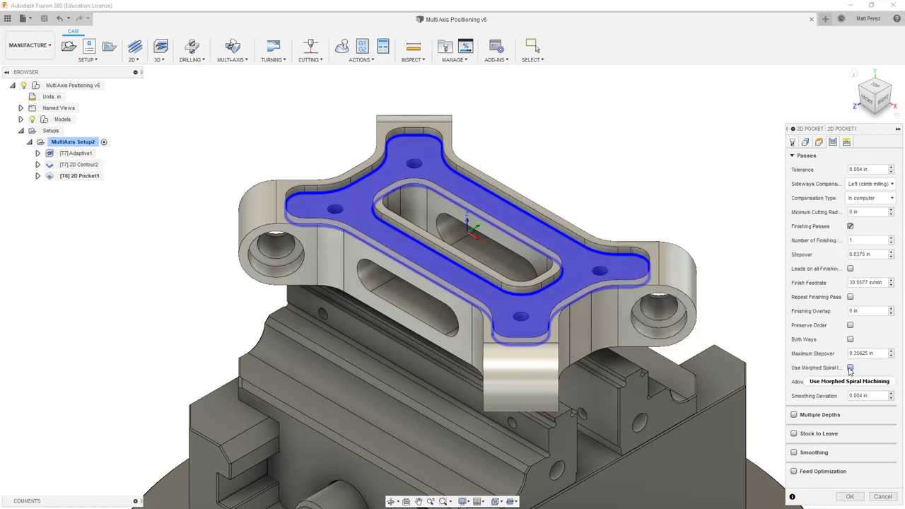
pyautogui.moveTo(850, 371)
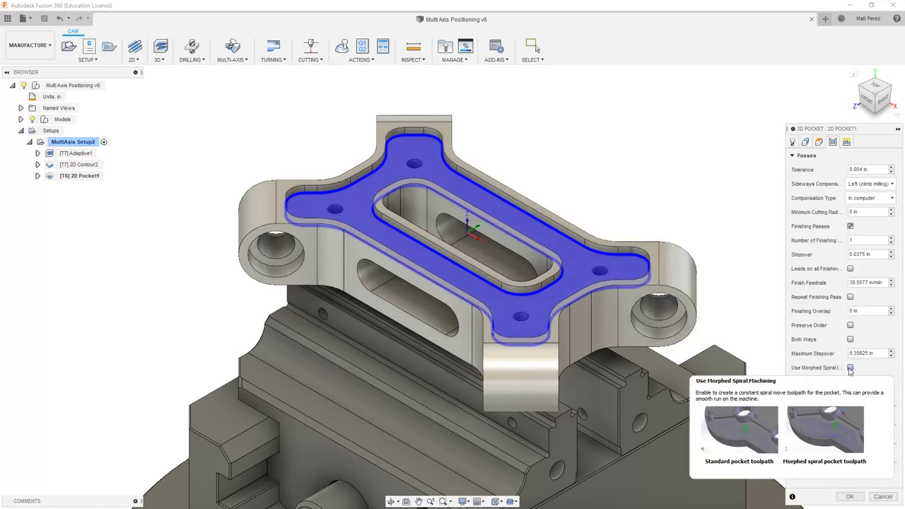
pyautogui.click(850, 368)
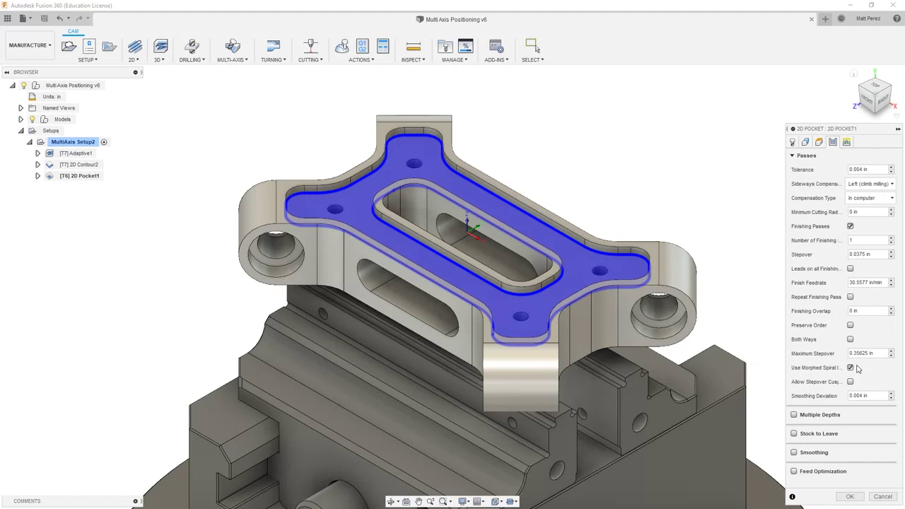
pyautogui.moveTo(850, 385)
pyautogui.click(847, 142)
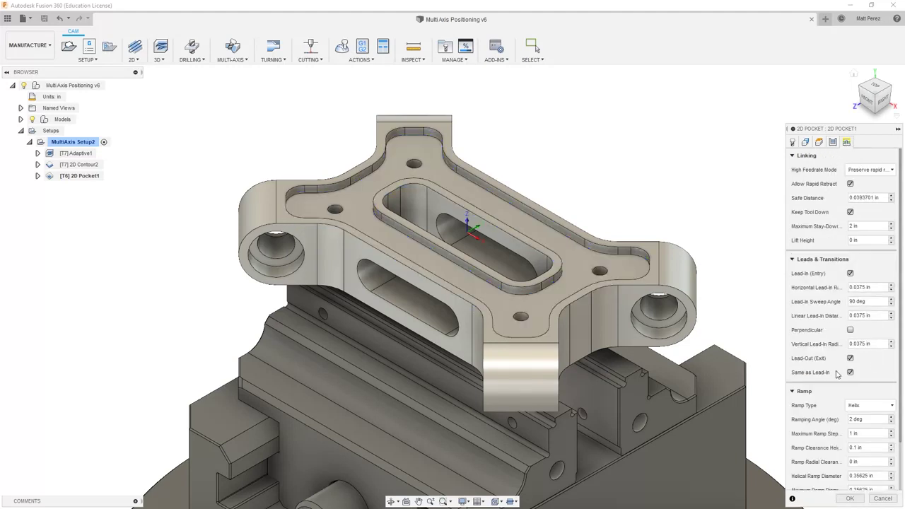
# Accept 2D Pocket1 to generate its toolpath with three helical ramp entries
pyautogui.click(852, 500)
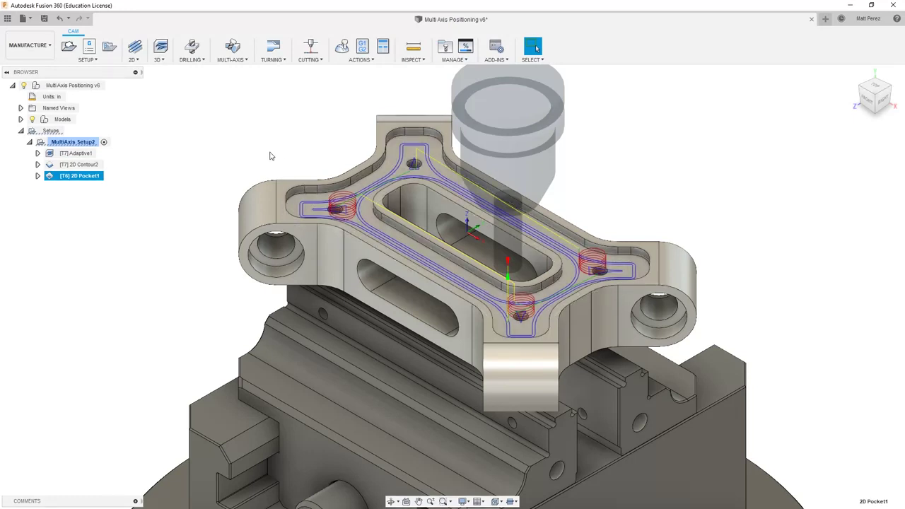
pyautogui.click(134, 56)
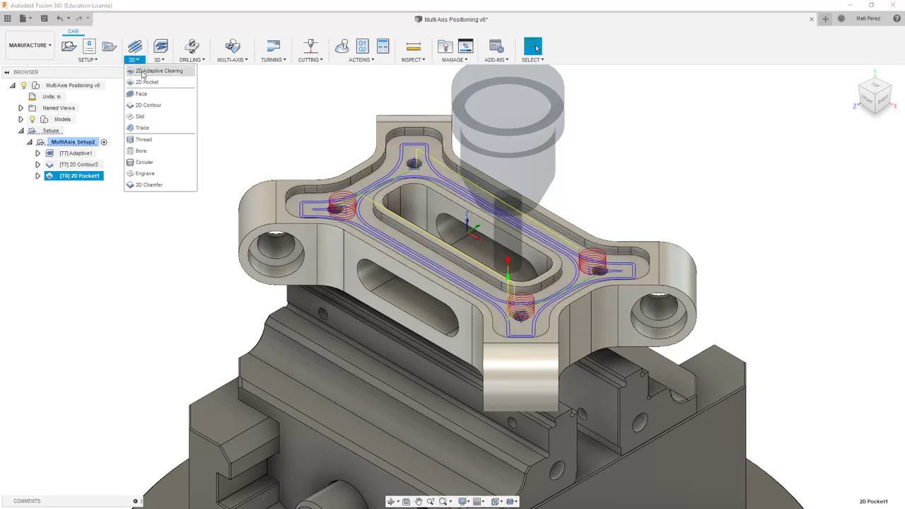
# Create 2D Adaptive1 on the top pocket floor using tool #6, the 3/8" flat mill
pyautogui.click(142, 72)
pyautogui.click(369, 182)
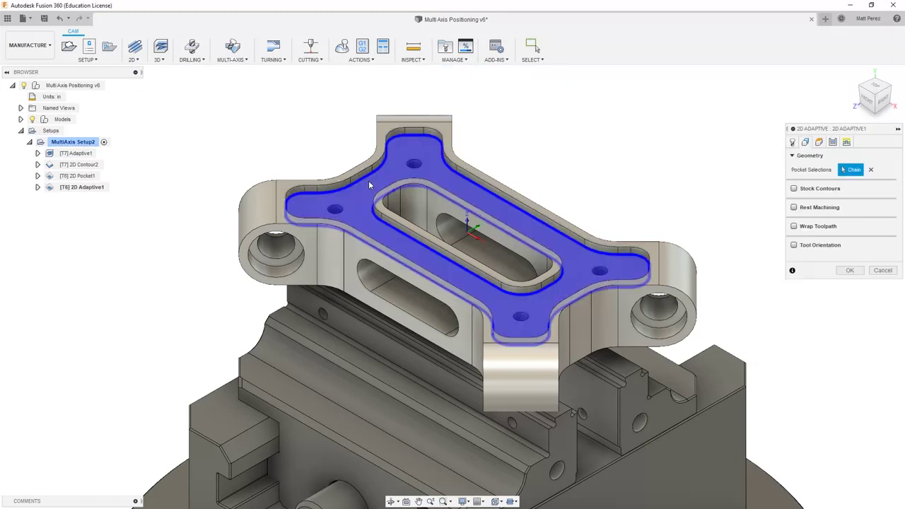
pyautogui.click(792, 142)
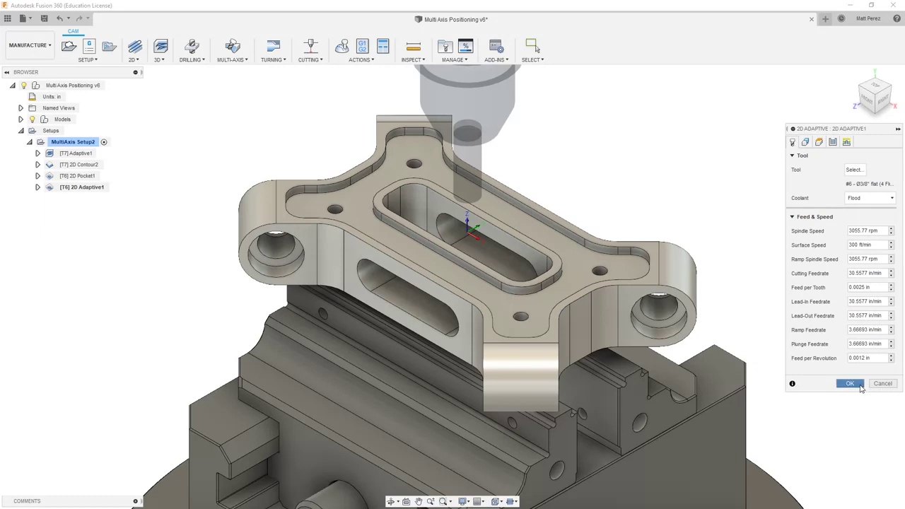
pyautogui.click(850, 383)
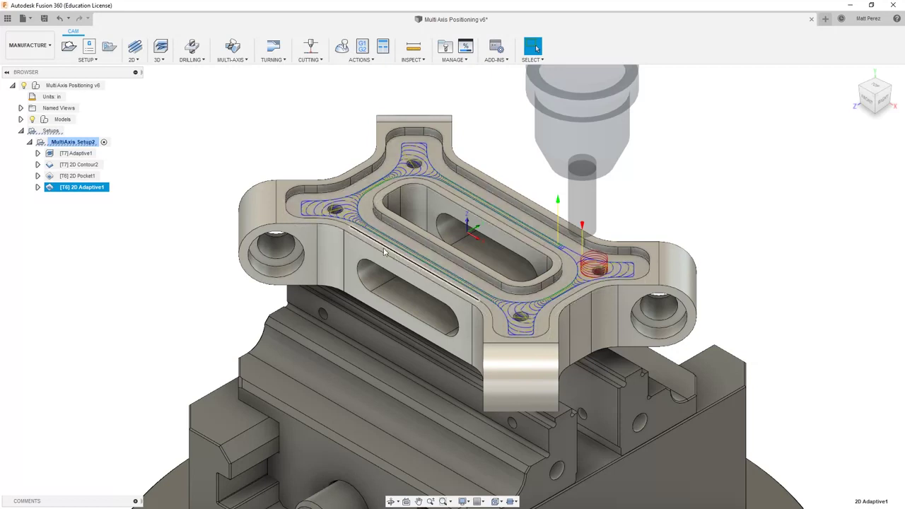
# Edit 2D Adaptive1 to uncheck Stock to Leave and regenerate its toolpath
pyautogui.rightClick(86, 192)
pyautogui.click(101, 201)
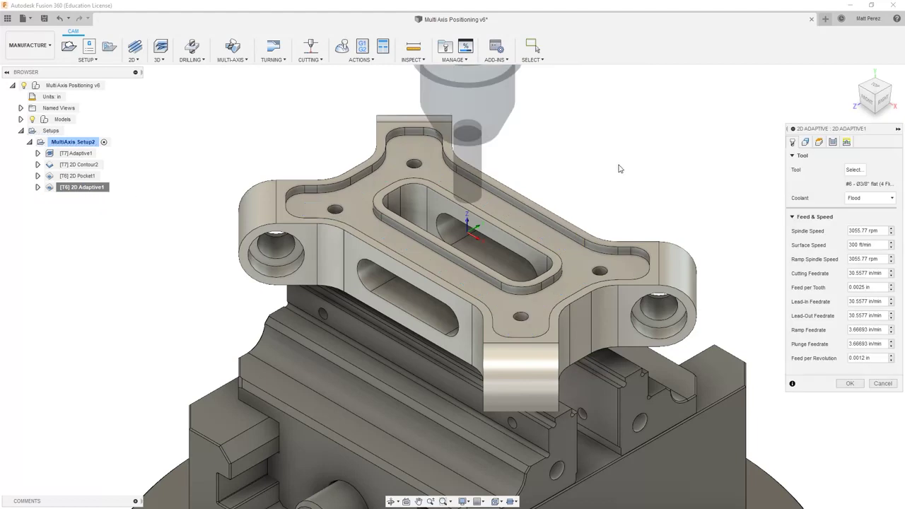
pyautogui.click(833, 142)
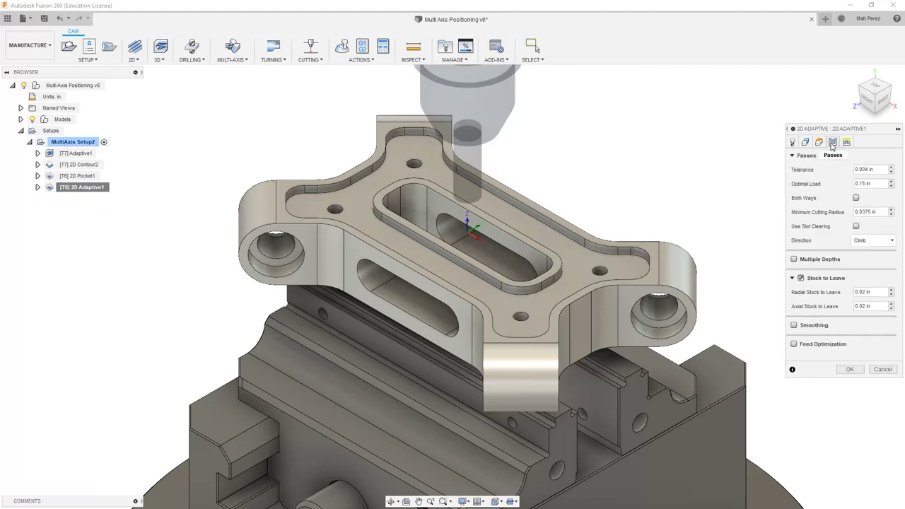
pyautogui.click(802, 278)
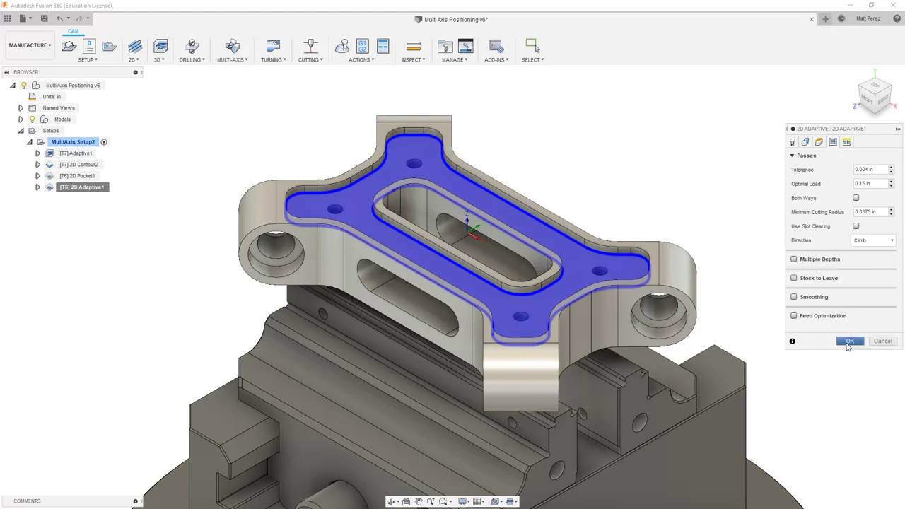
pyautogui.click(849, 343)
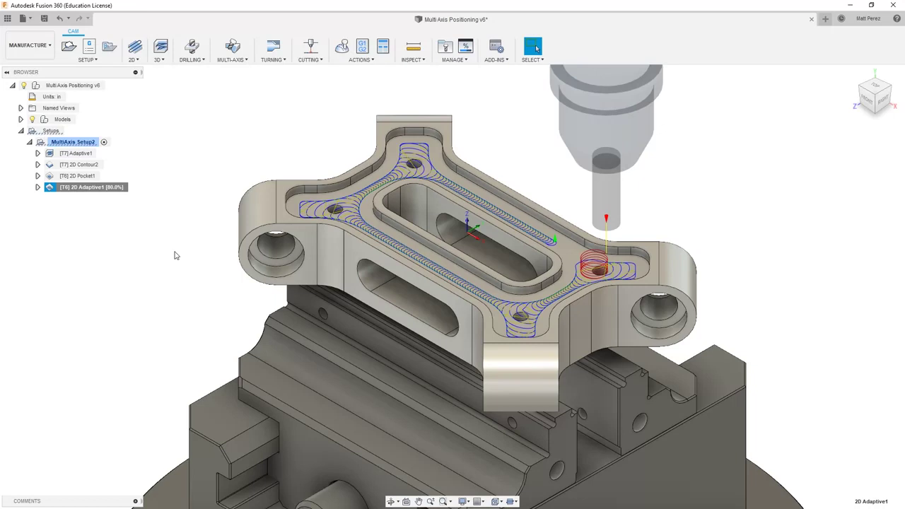
# Delete the 2D Pocket1 operation and select MultiAxis Setup2
pyautogui.rightClick(75, 179)
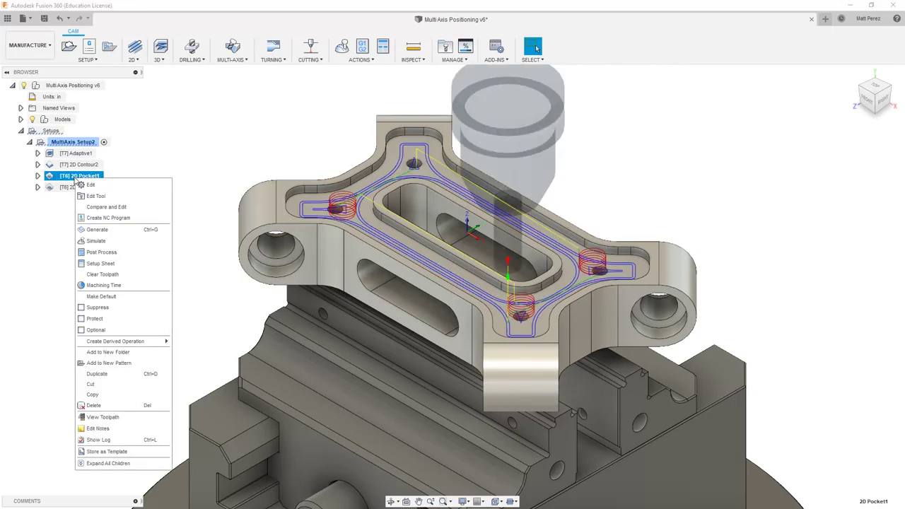
pyautogui.click(107, 405)
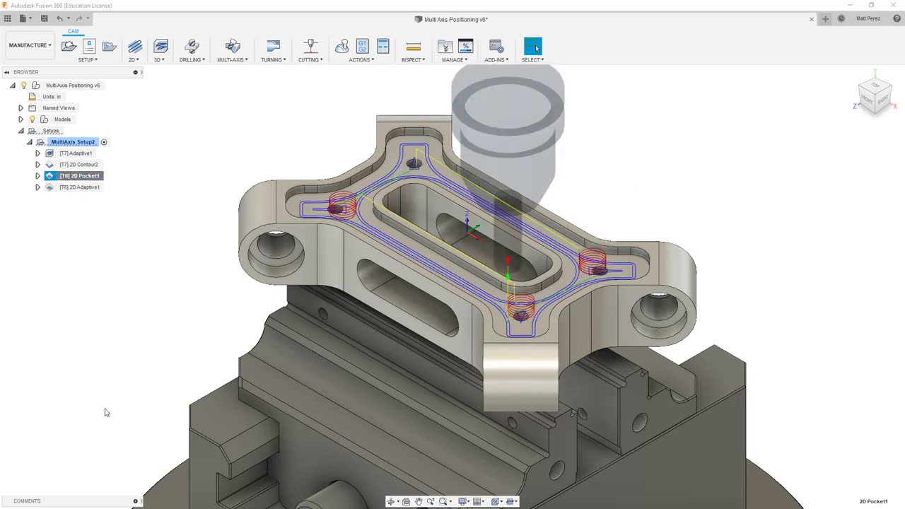
pyautogui.click(63, 143)
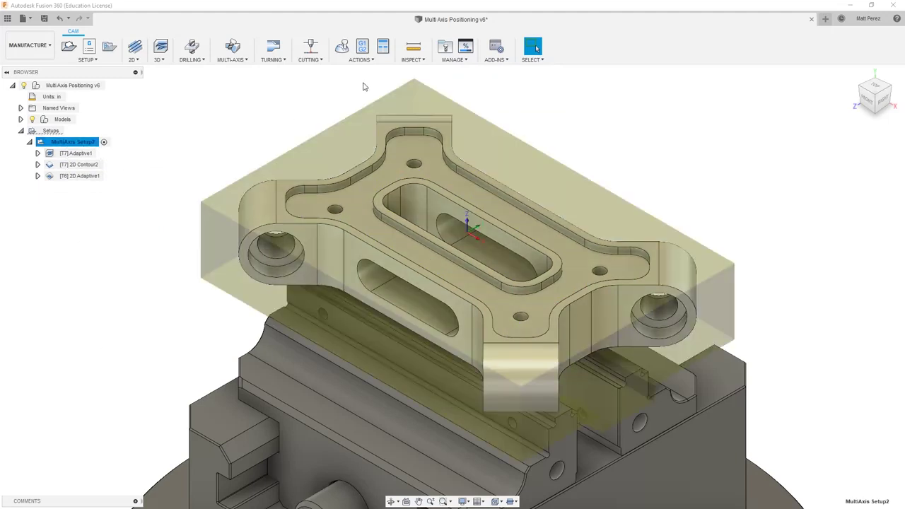
# Simulate MultiAxis Setup2, playing through the 2D Adaptive1 pocket cut, then close the simulation
pyautogui.click(345, 49)
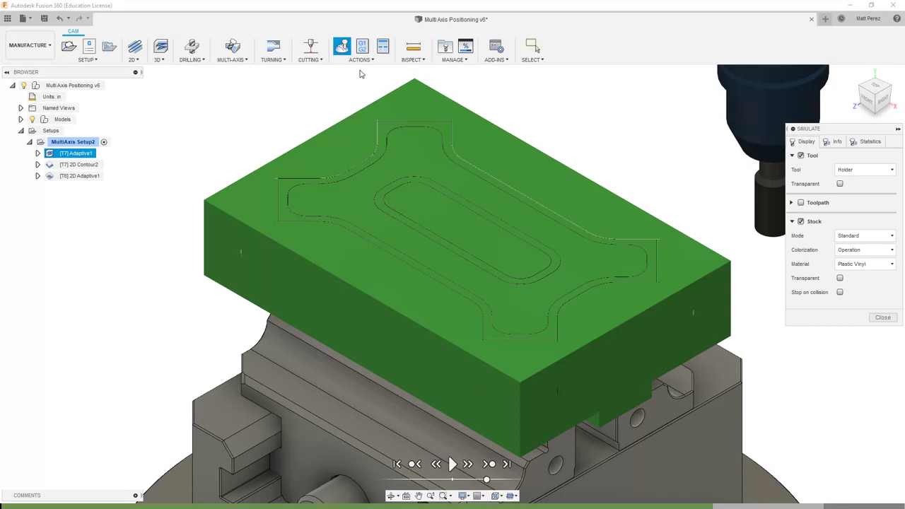
pyautogui.click(490, 464)
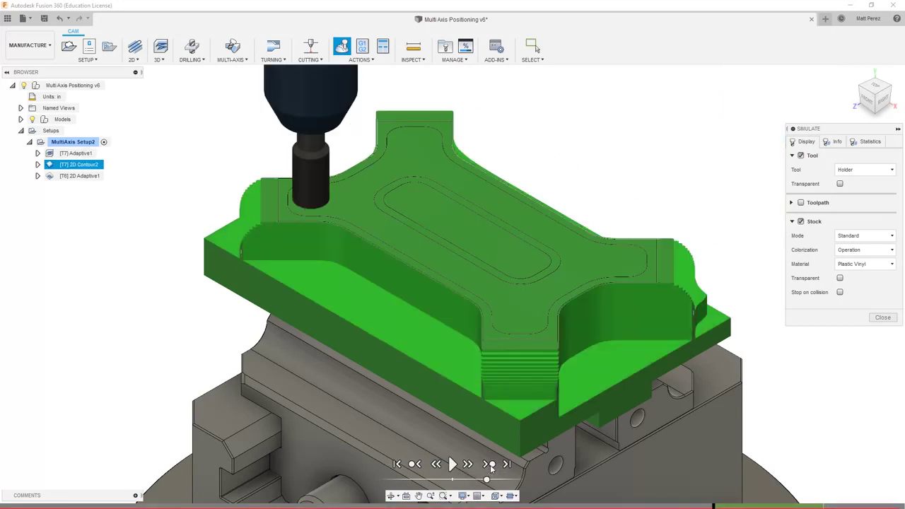
pyautogui.click(491, 464)
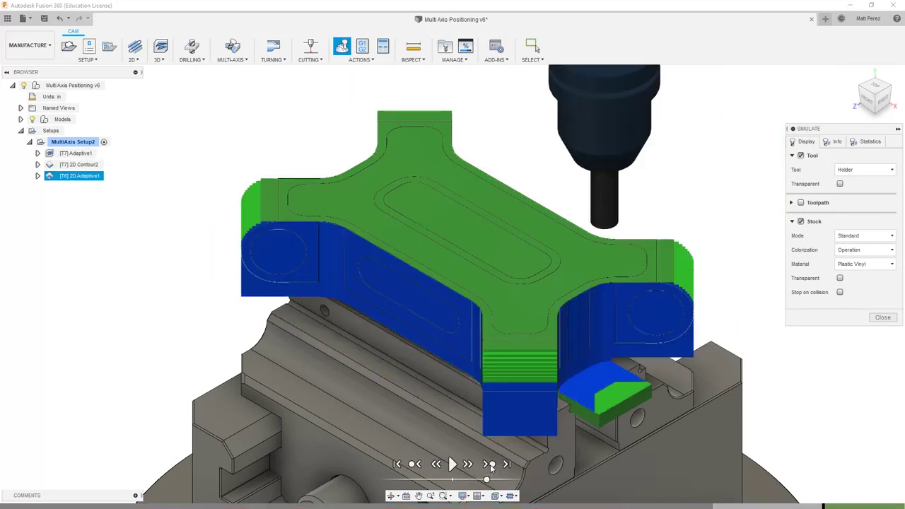
pyautogui.click(453, 464)
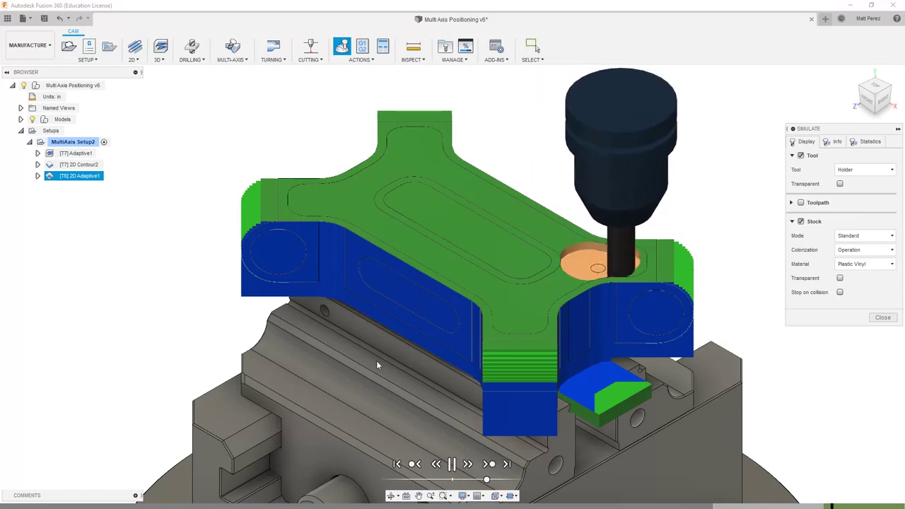
pyautogui.moveTo(486, 479); pyautogui.dragTo(498, 481)
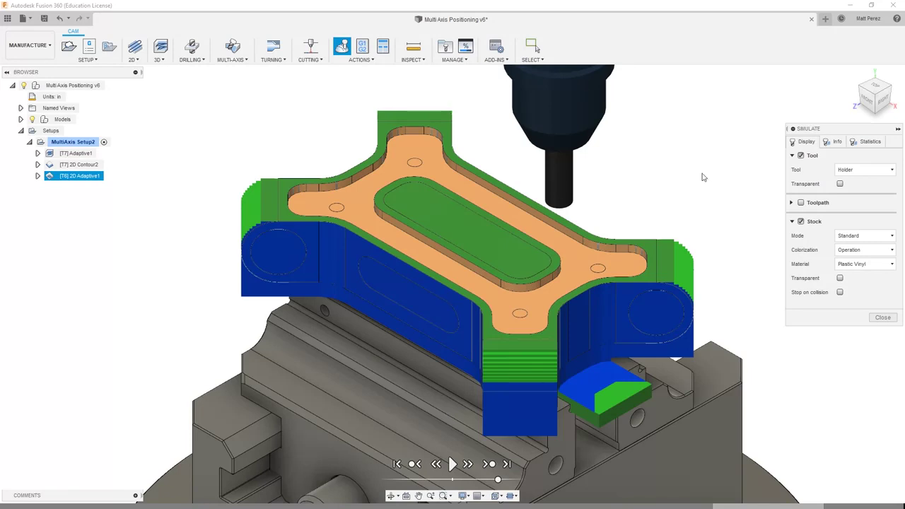
pyautogui.click(882, 317)
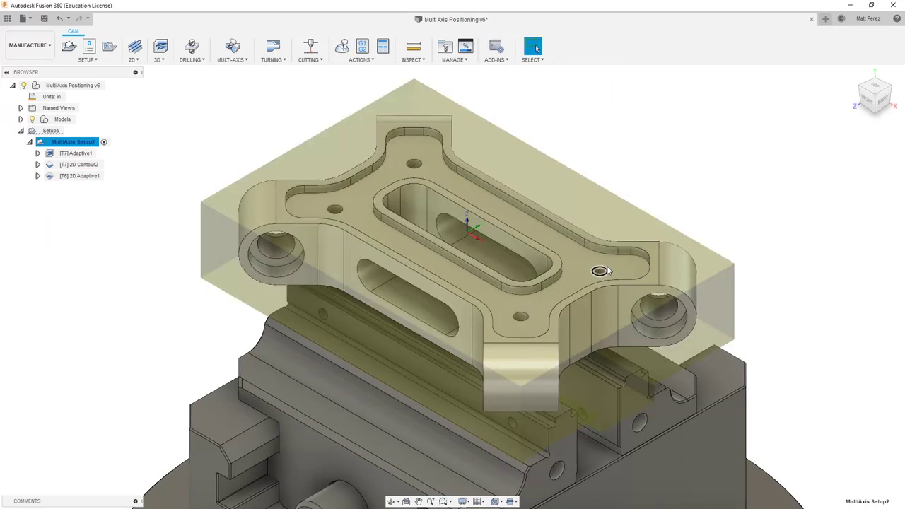
pyautogui.click(659, 129)
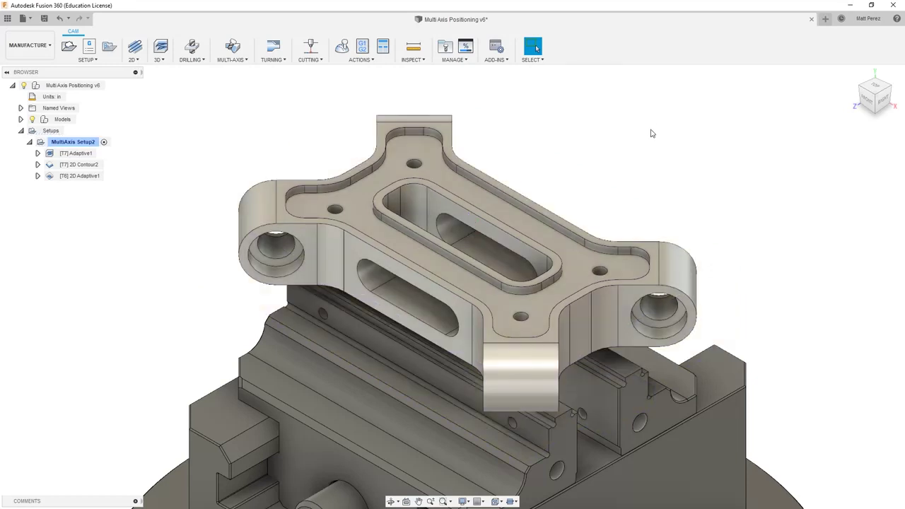
# Save a new version of the Multi Axis Positioning design
pyautogui.click(44, 18)
pyautogui.click(450, 268)
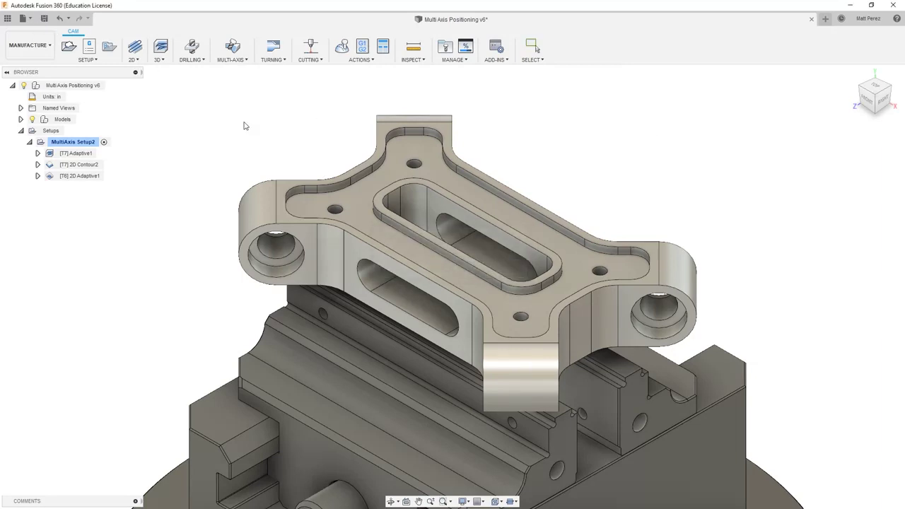